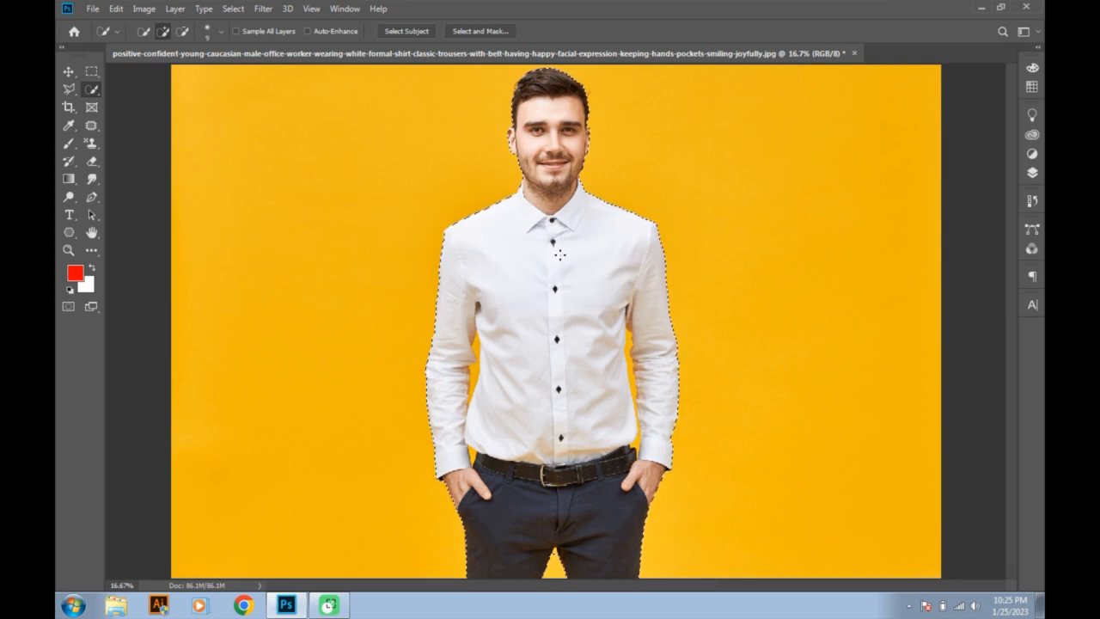
# Step: Subtract the trousers and hands from the selection around the man with Quick Selection, and close the Optimization.exe error dialog
pyautogui.click(182, 34)
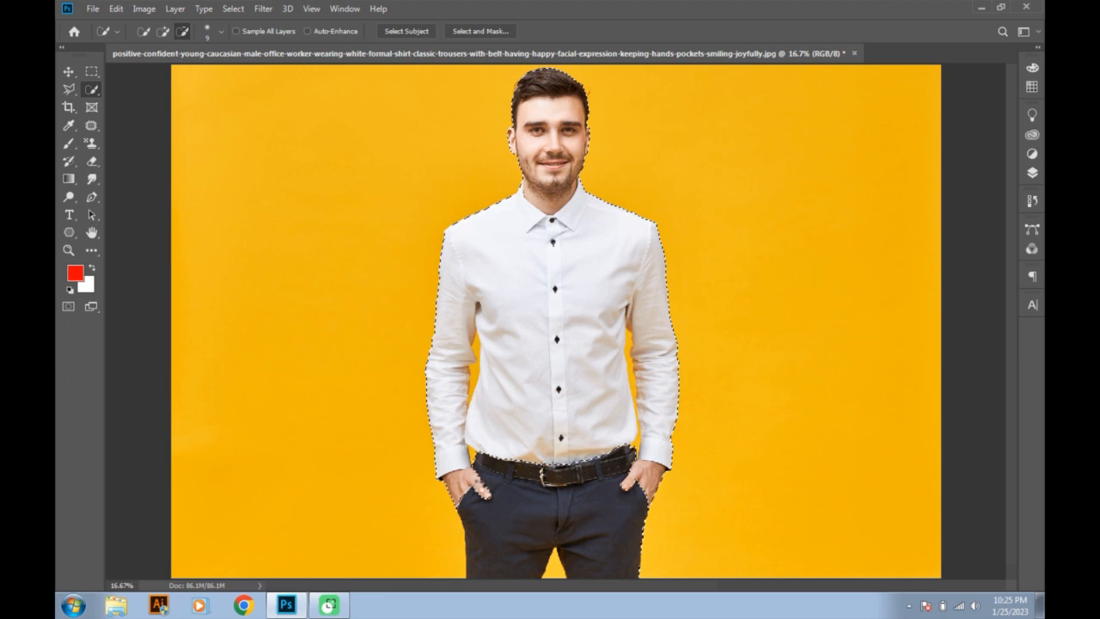
pyautogui.keyDown('alt'); pyautogui.click(458, 487); pyautogui.keyUp('alt')
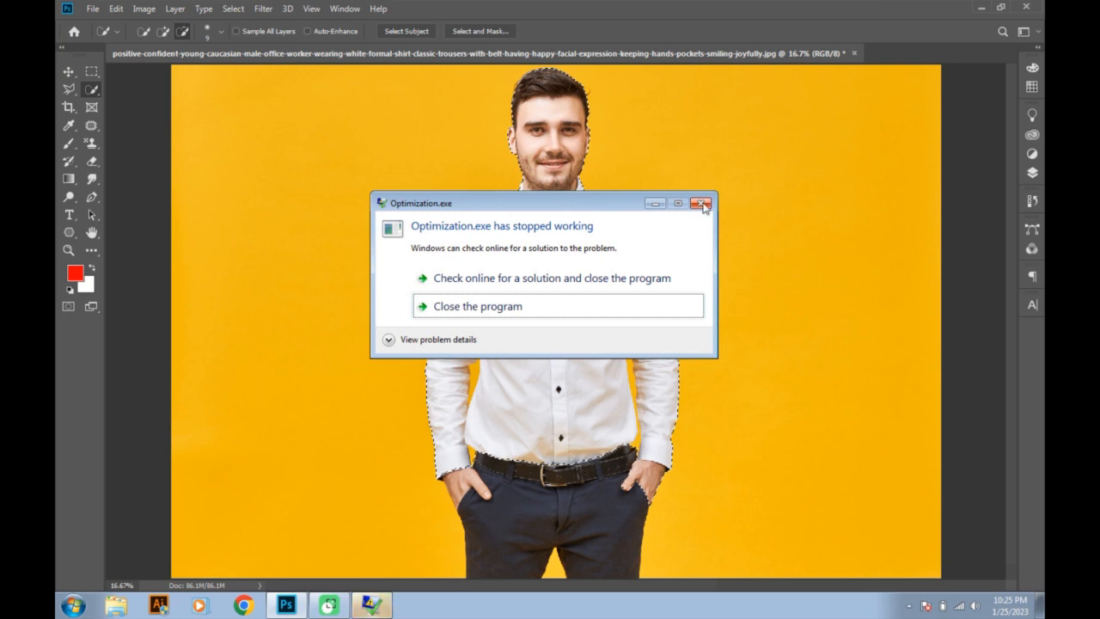
pyautogui.click(701, 204)
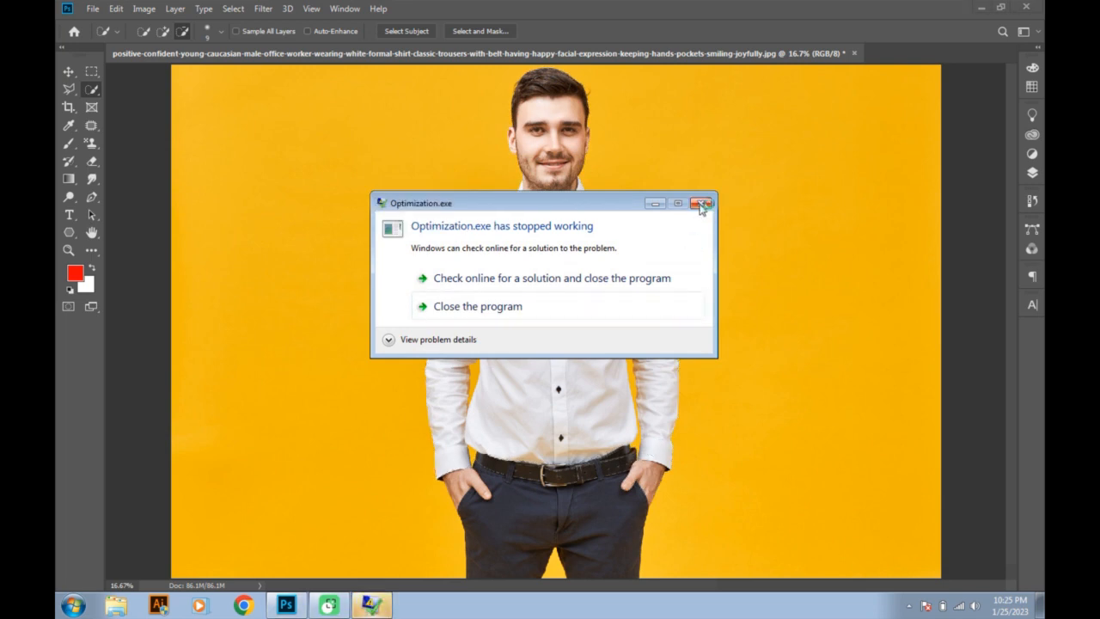
pyautogui.click(701, 205)
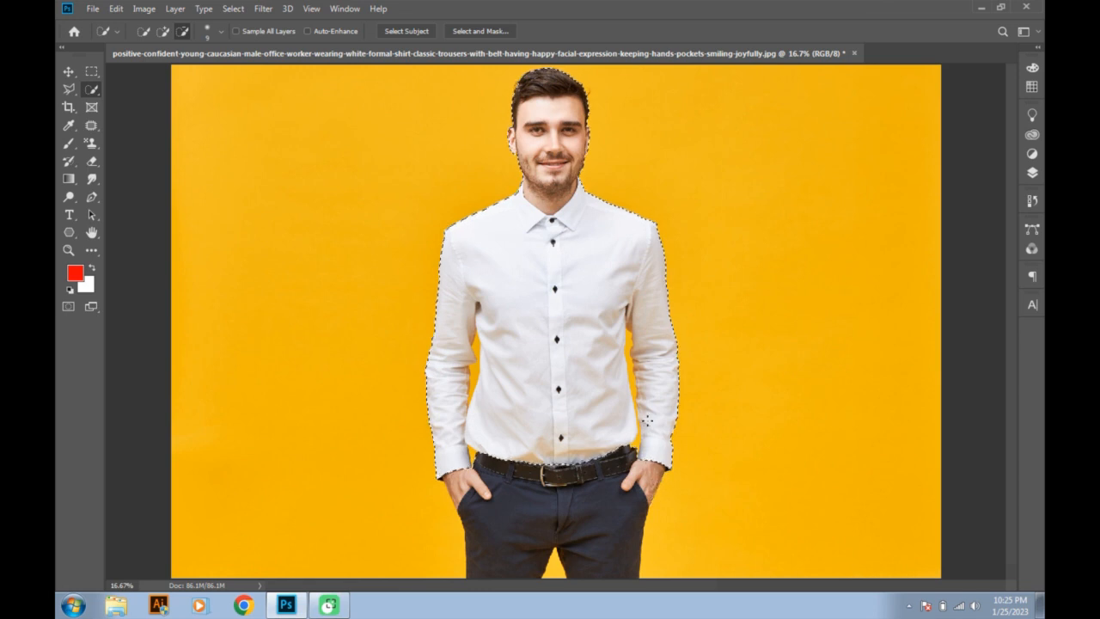
# Step: Subtract the yellow gap between the torso and his left arm (image right) from the selection
pyautogui.hotkey('ctrl', '+')
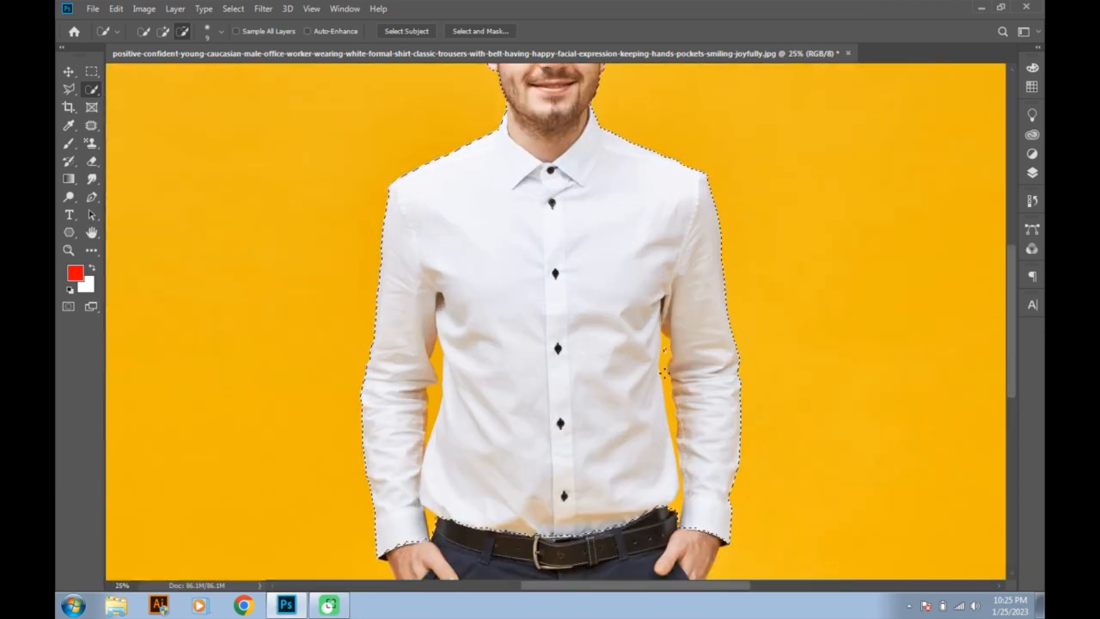
pyautogui.click(667, 403)
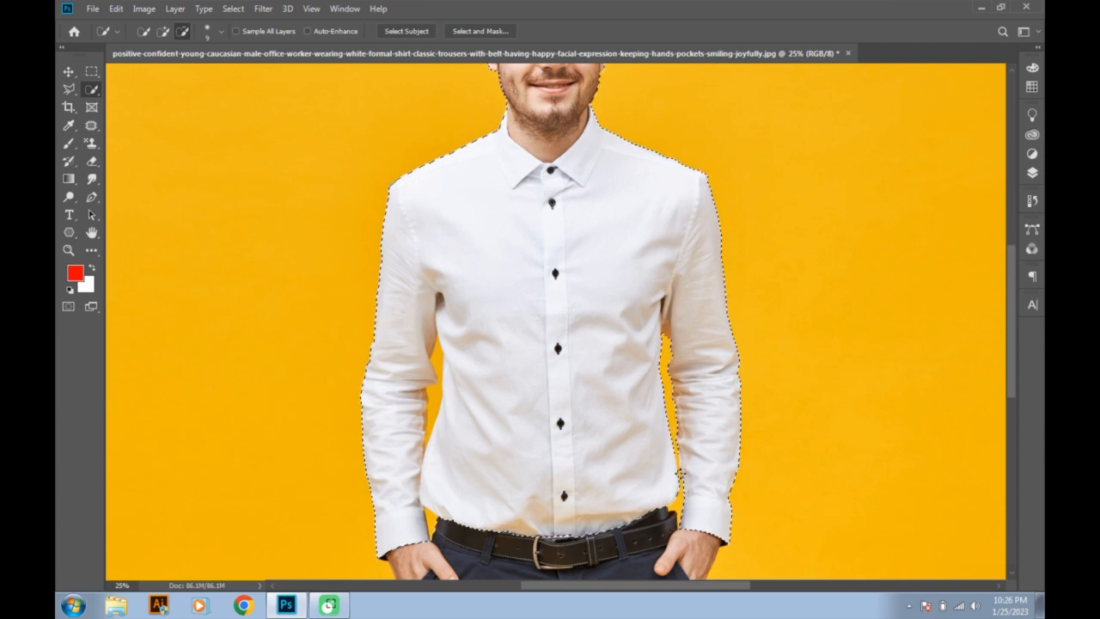
pyautogui.moveTo(681, 471); pyautogui.dragTo(683, 457)
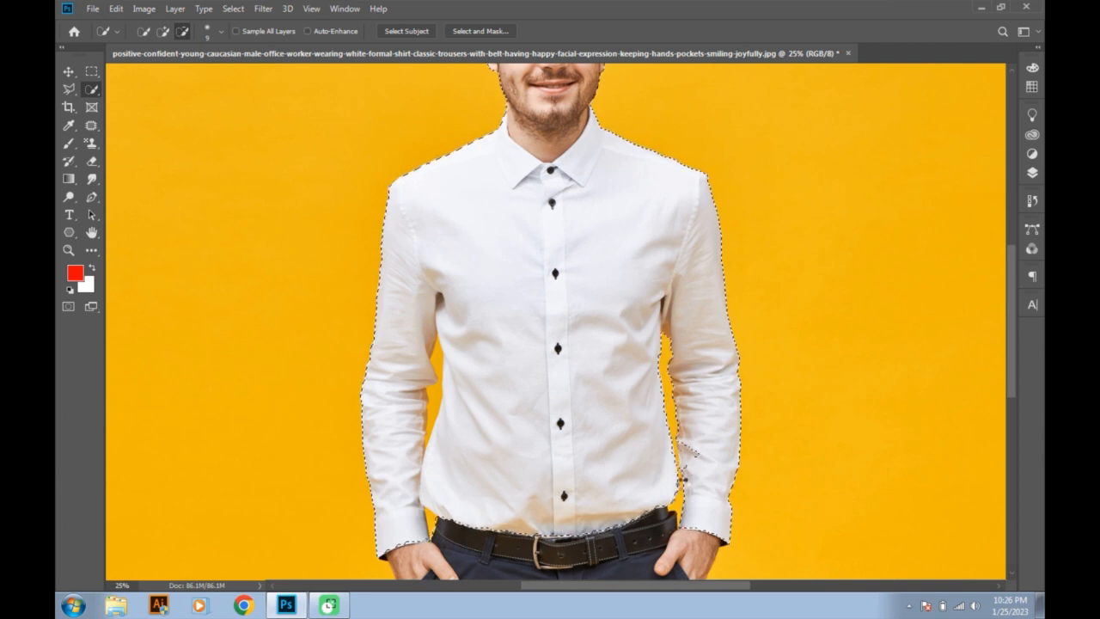
pyautogui.moveTo(685, 453); pyautogui.dragTo(688, 464)
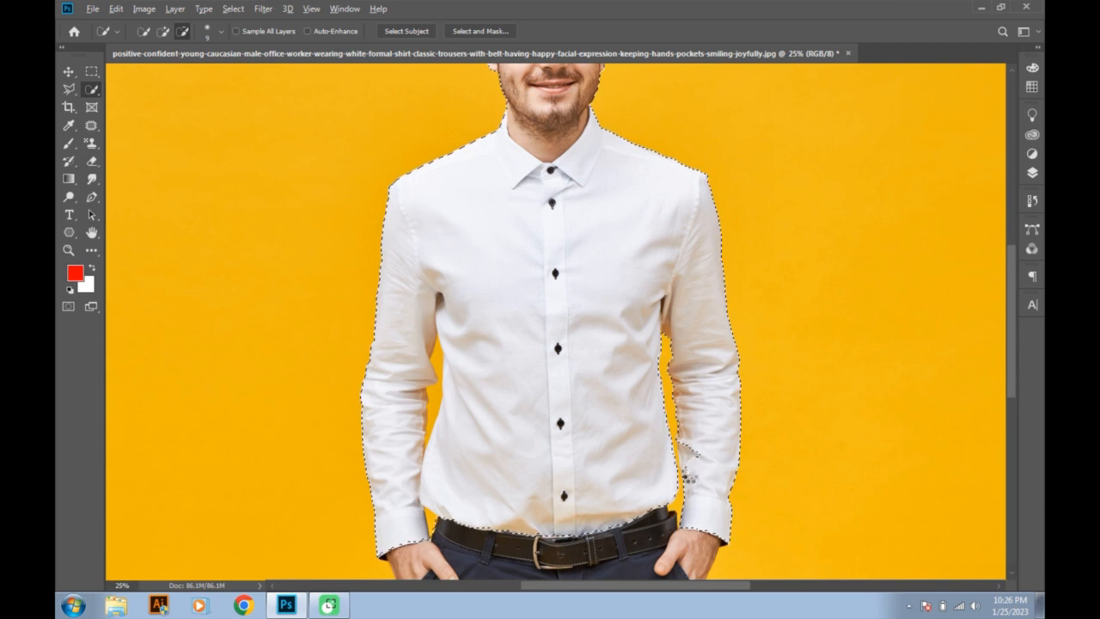
pyautogui.click(691, 471)
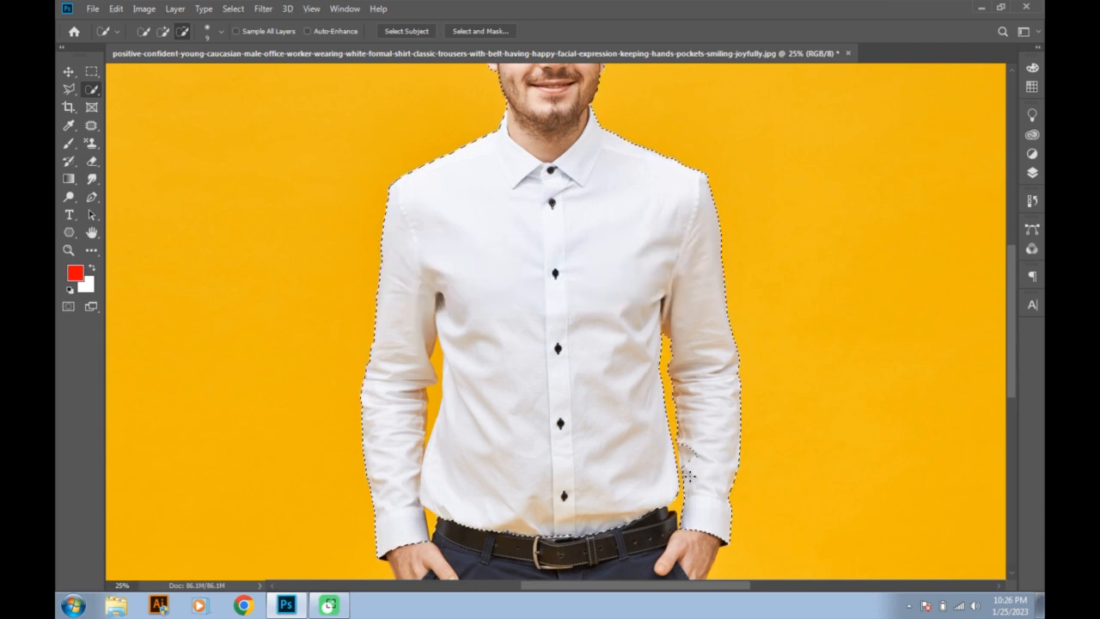
# Step: Add the missing edge of his left sleeve back to the selection and subtract the yellow gap beside his right arm
pyautogui.click(162, 31)
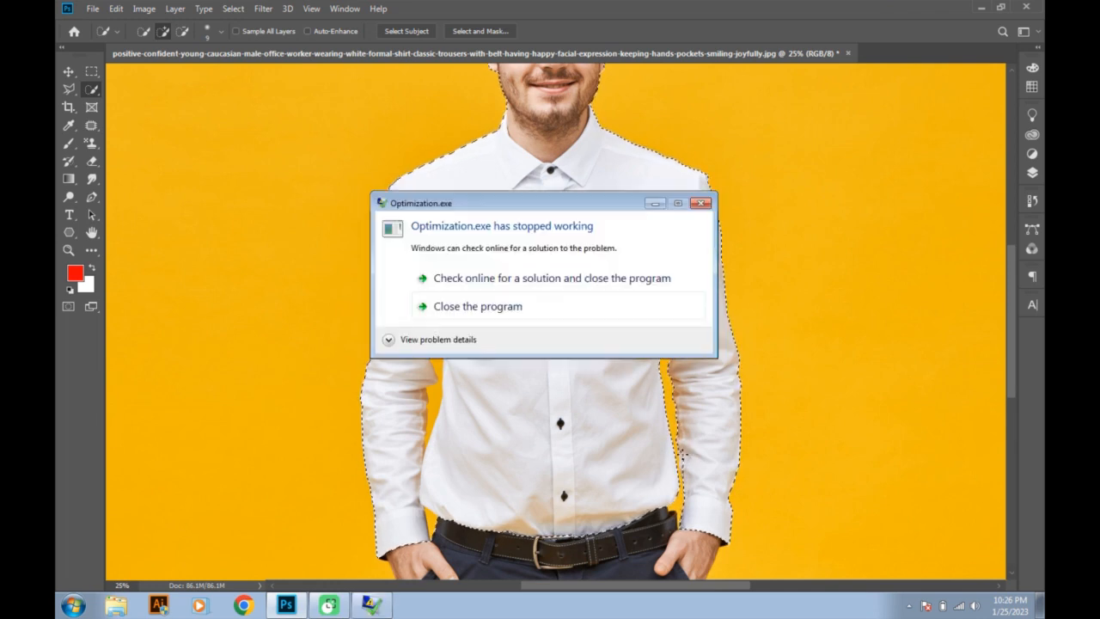
pyautogui.click(699, 203)
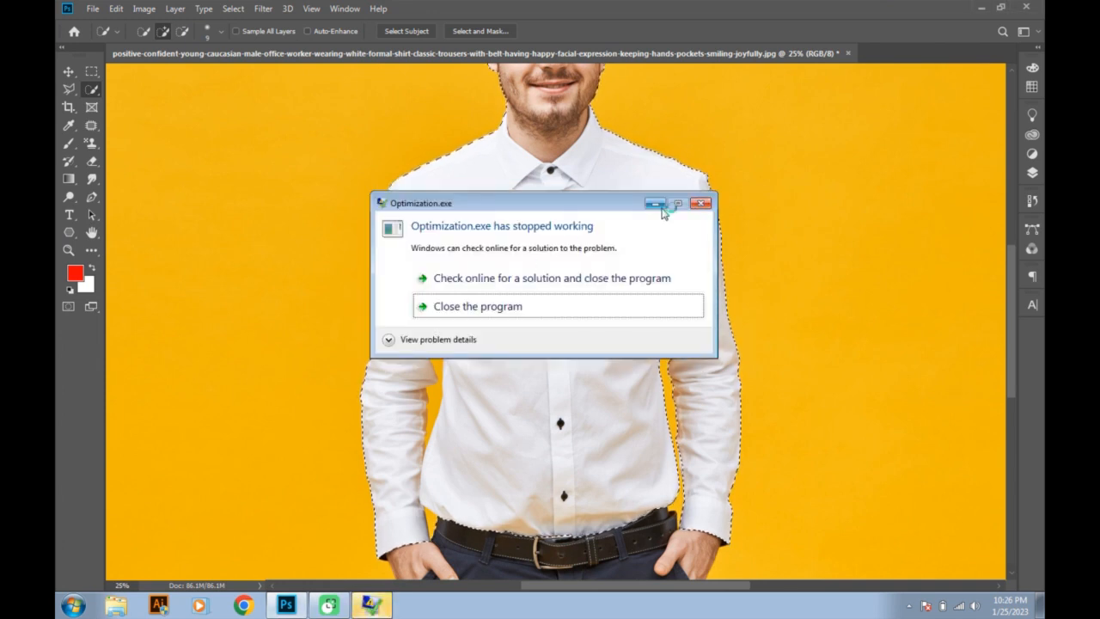
pyautogui.click(701, 204)
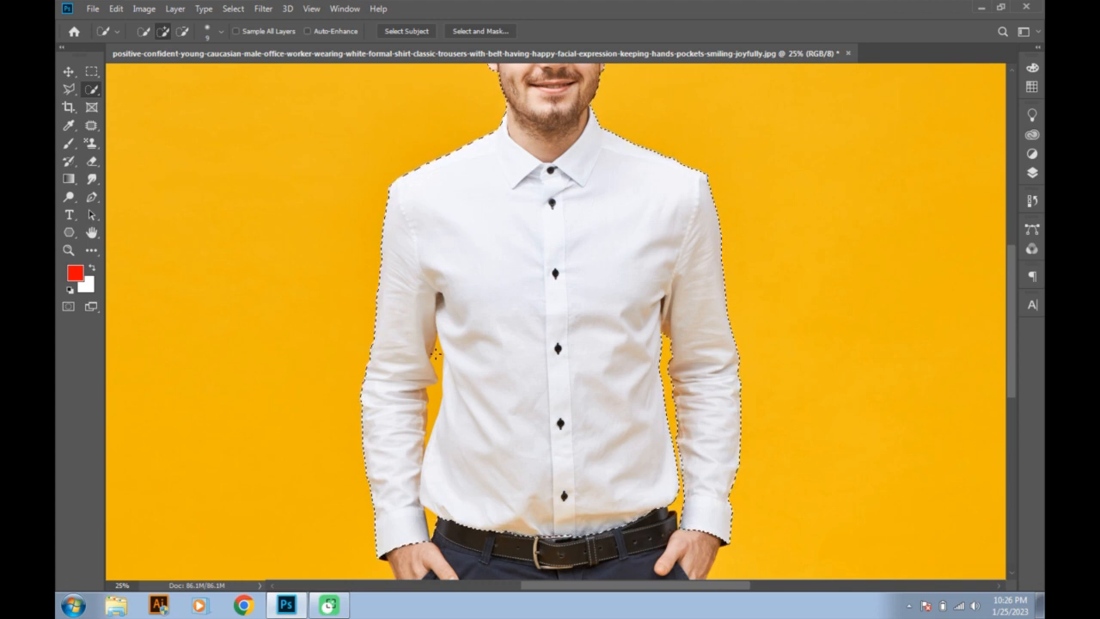
pyautogui.press('alt')
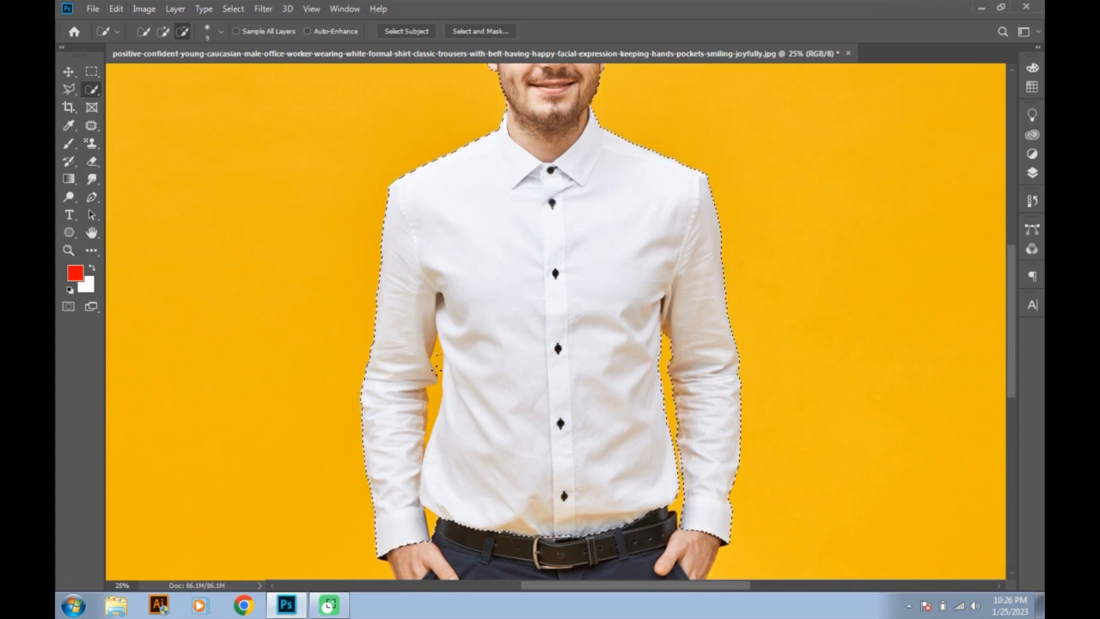
pyautogui.keyDown('alt'); pyautogui.click(434, 393); pyautogui.keyUp('alt')
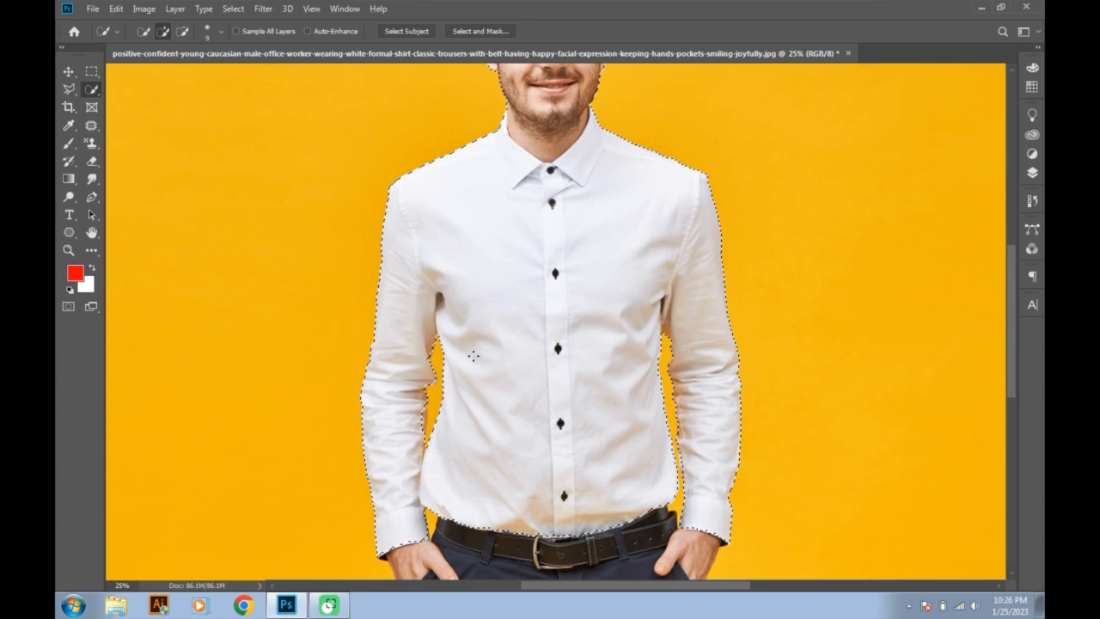
# Step: Subtract the man's face, hair, ears and neck from the selection down to the shirt collar, and close the Optimization.exe error dialog
pyautogui.moveTo(522, 250)
pyautogui.mouseDown()
pyautogui.moveTo(490, 386)
pyautogui.moveTo(456, 462)
pyautogui.mouseUp()
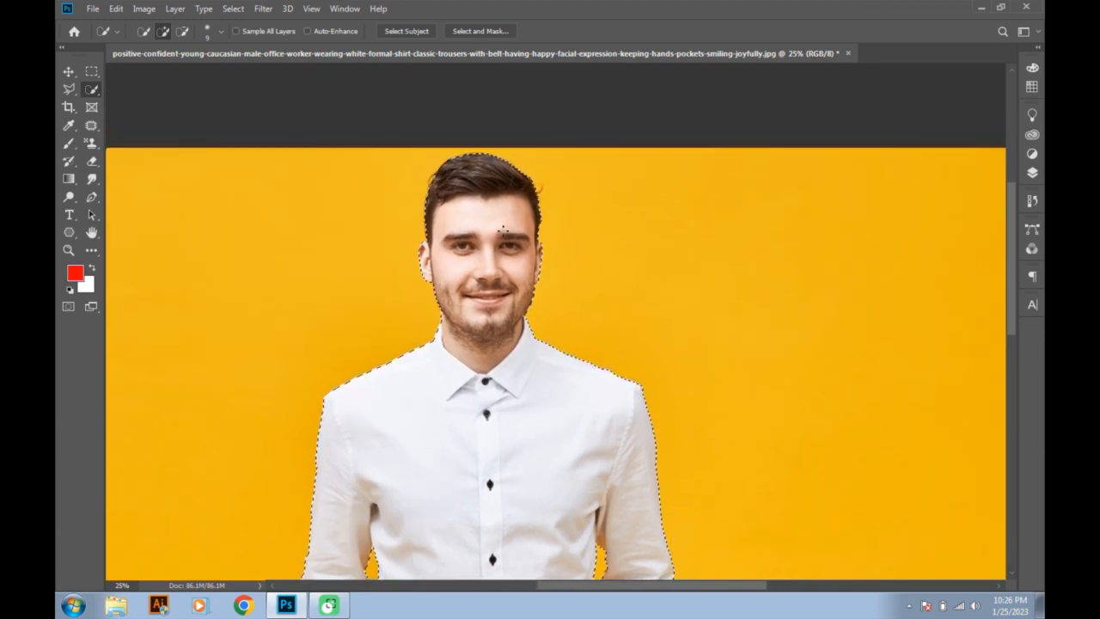
pyautogui.moveTo(501, 228)
pyautogui.mouseDown()
pyautogui.moveTo(486, 303)
pyautogui.moveTo(472, 296)
pyautogui.moveTo(485, 330)
pyautogui.mouseUp()
pyautogui.moveTo(505, 187); pyautogui.dragTo(447, 191)
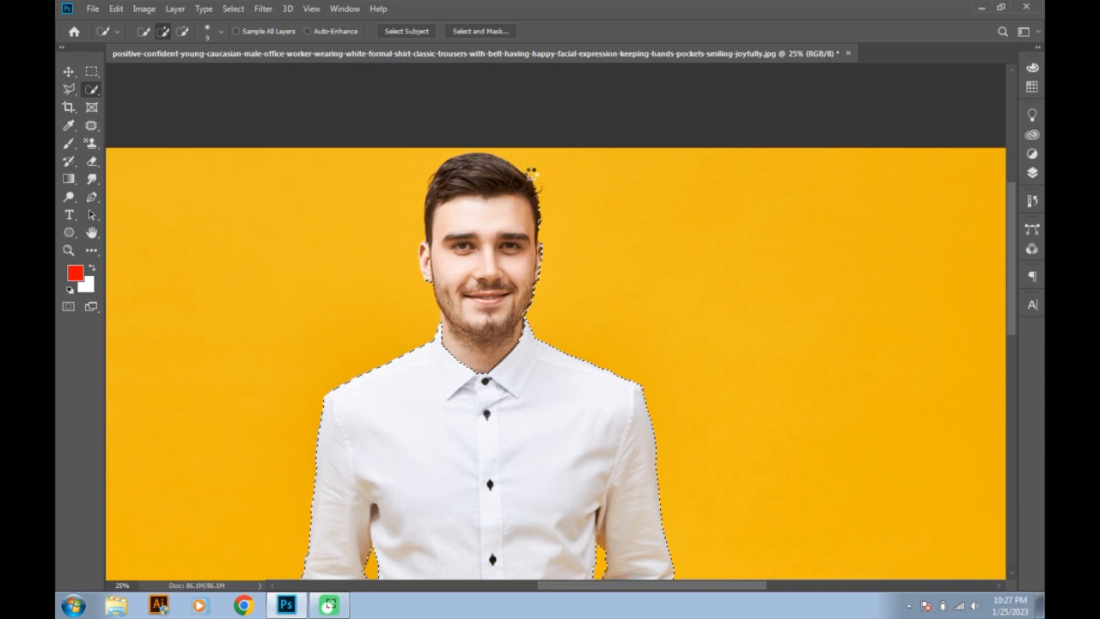
pyautogui.click(531, 175)
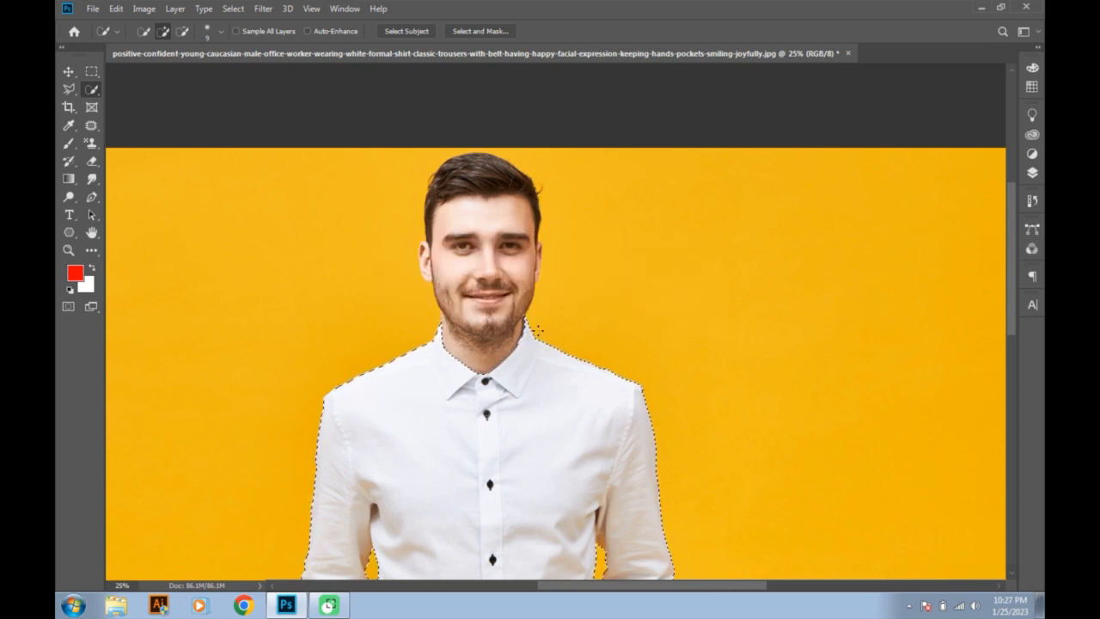
pyautogui.press('alt')
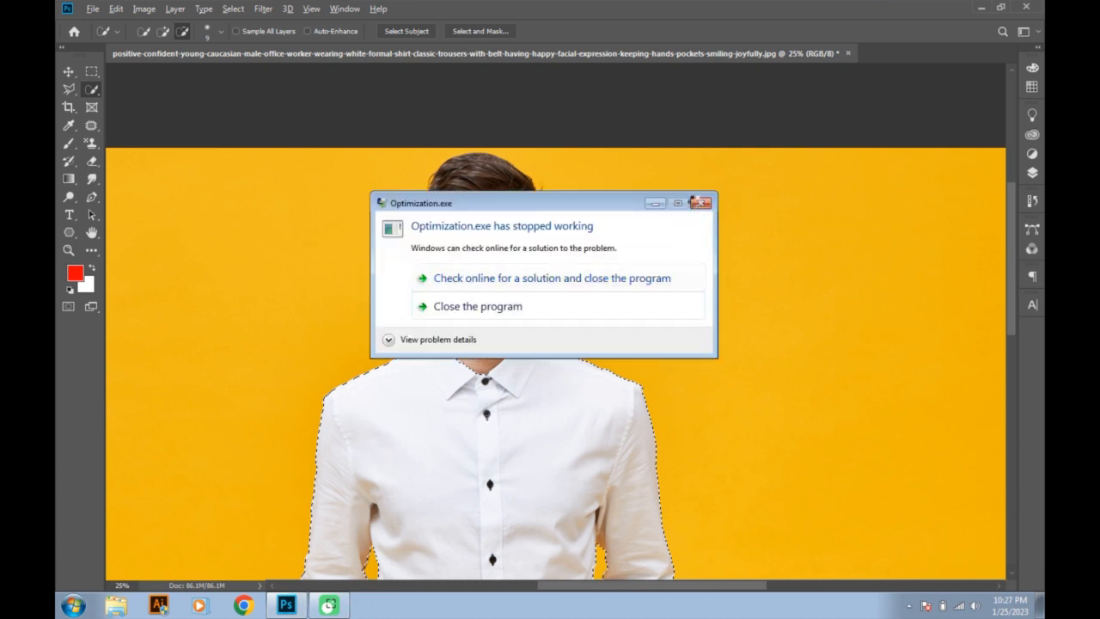
pyautogui.click(700, 203)
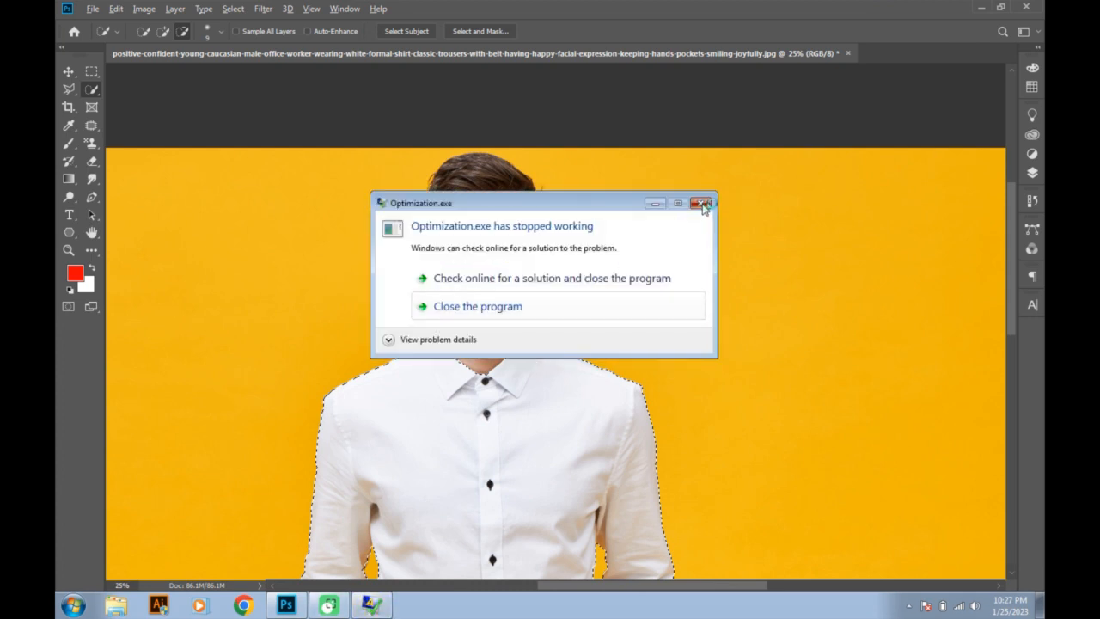
pyautogui.click(701, 204)
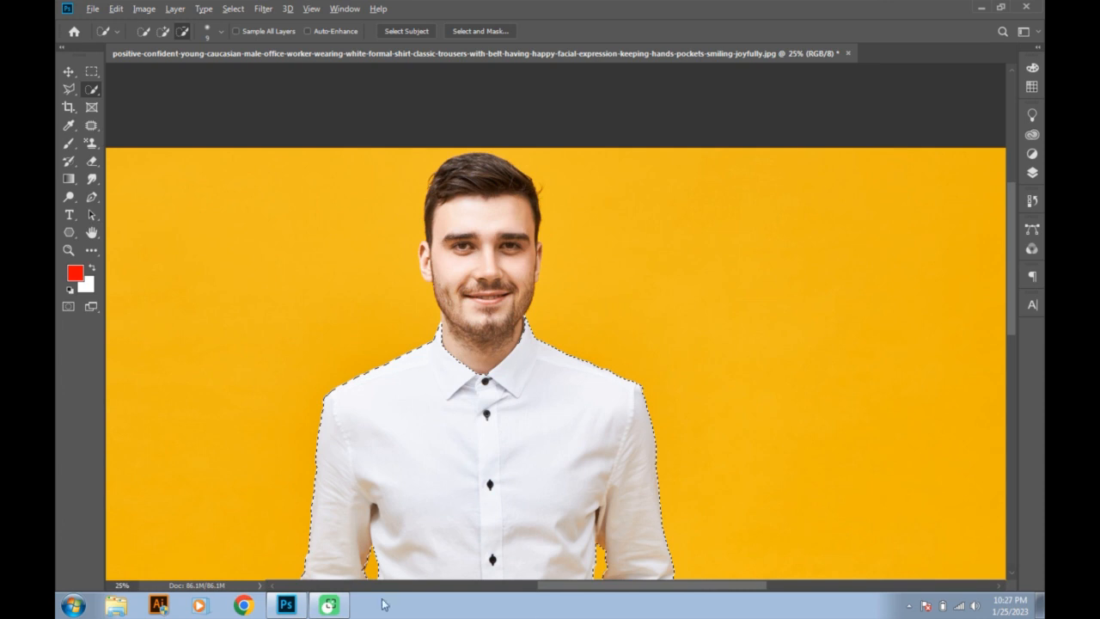
pyautogui.click(650, 332)
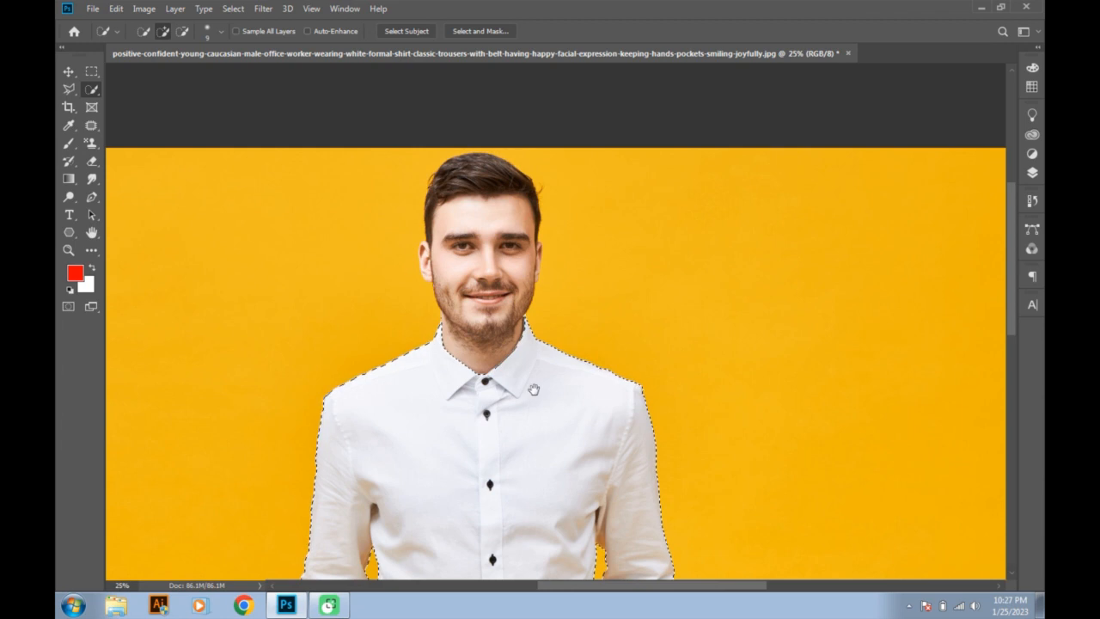
# Step: Add a Hue/Saturation adjustment layer masked to the selected shirt
pyautogui.moveTo(530, 386); pyautogui.dragTo(545, 301)
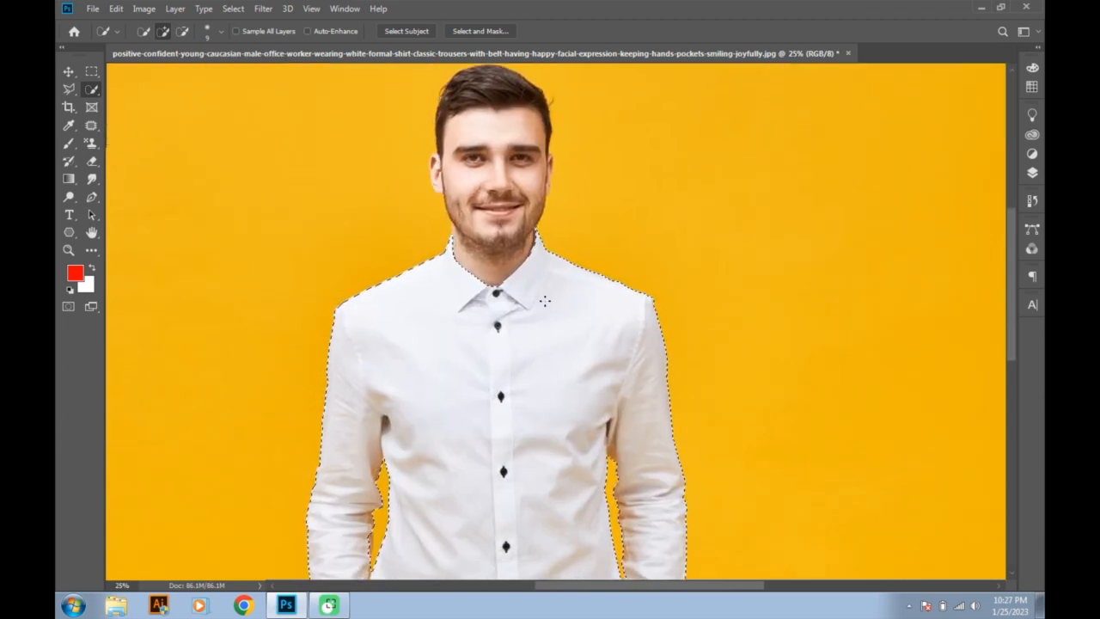
pyautogui.hotkey('ctrl', '-')
pyautogui.hotkey('ctrl', '-')
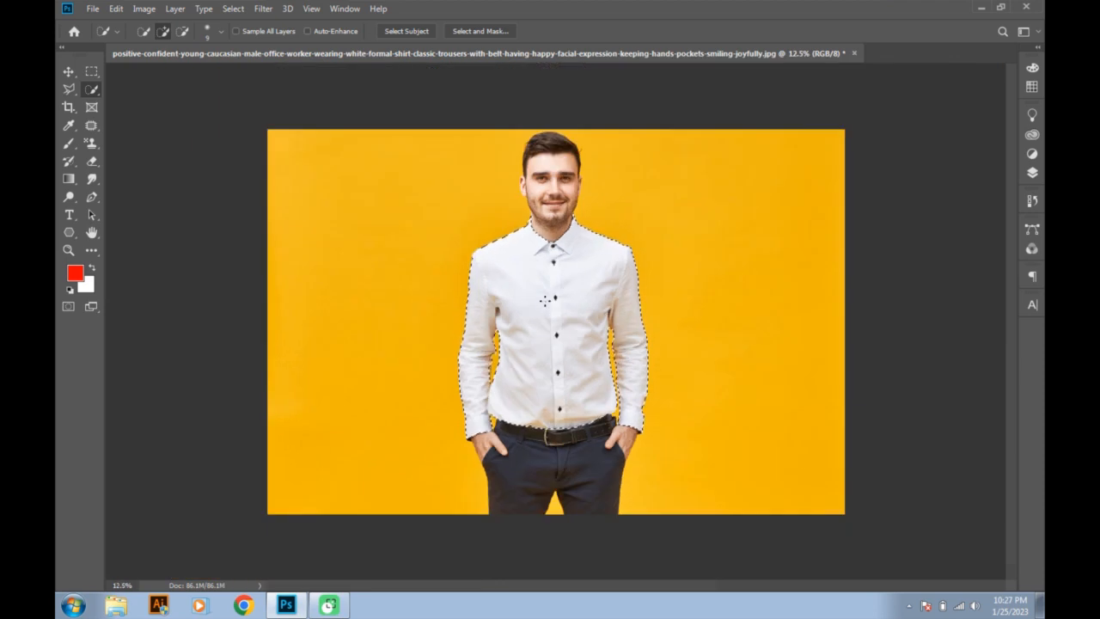
pyautogui.scroll(1, 545, 299)
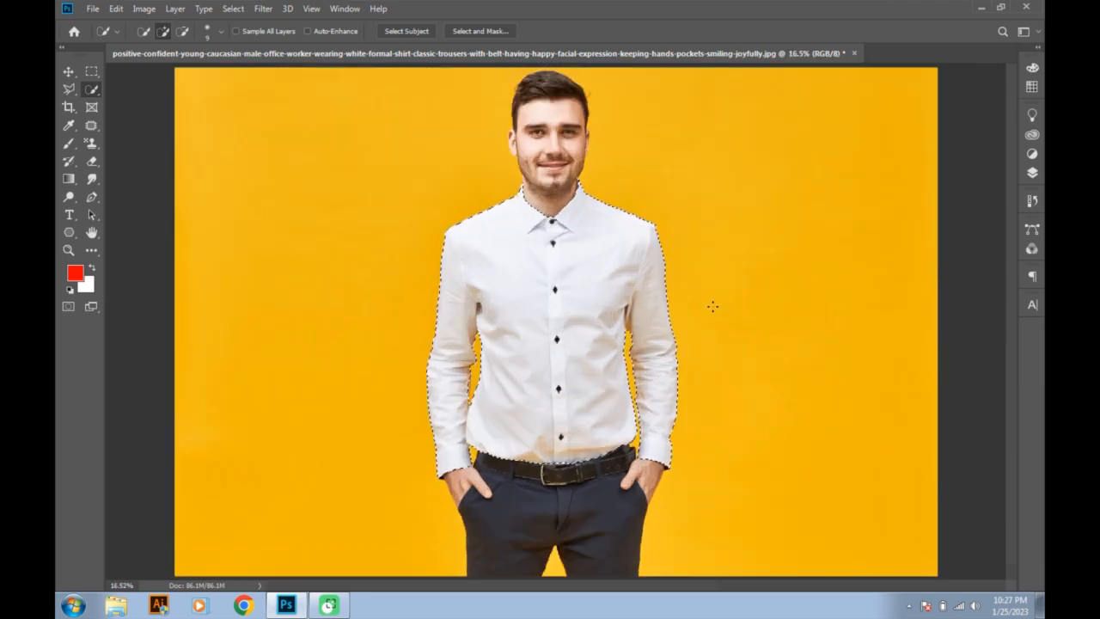
pyautogui.click(1034, 172)
pyautogui.click(939, 506)
pyautogui.click(971, 376)
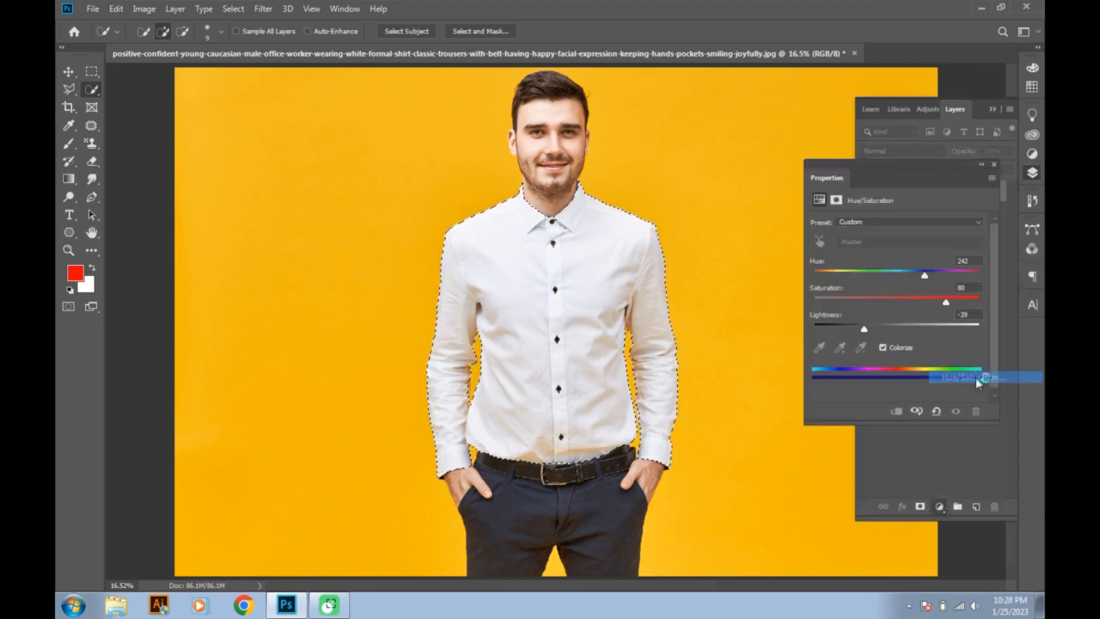
# Step: Try darkening the shirt with a Lightness of -52, and enable Colorize for the adjustment
pyautogui.moveTo(896, 329); pyautogui.dragTo(854, 331)
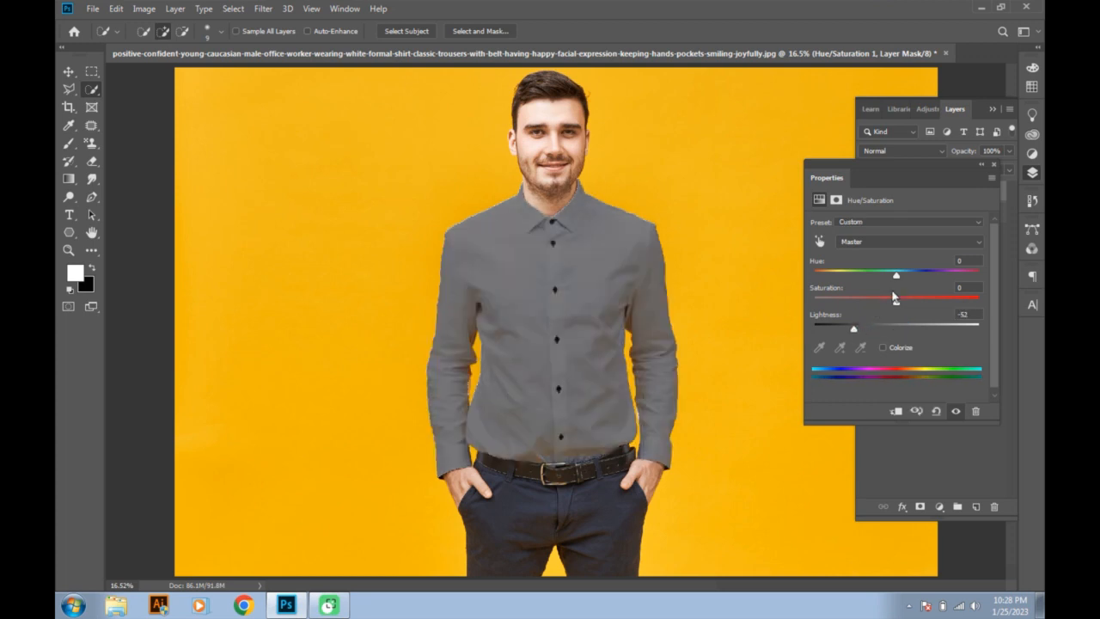
pyautogui.moveTo(896, 278); pyautogui.dragTo(916, 302)
pyautogui.click(883, 347)
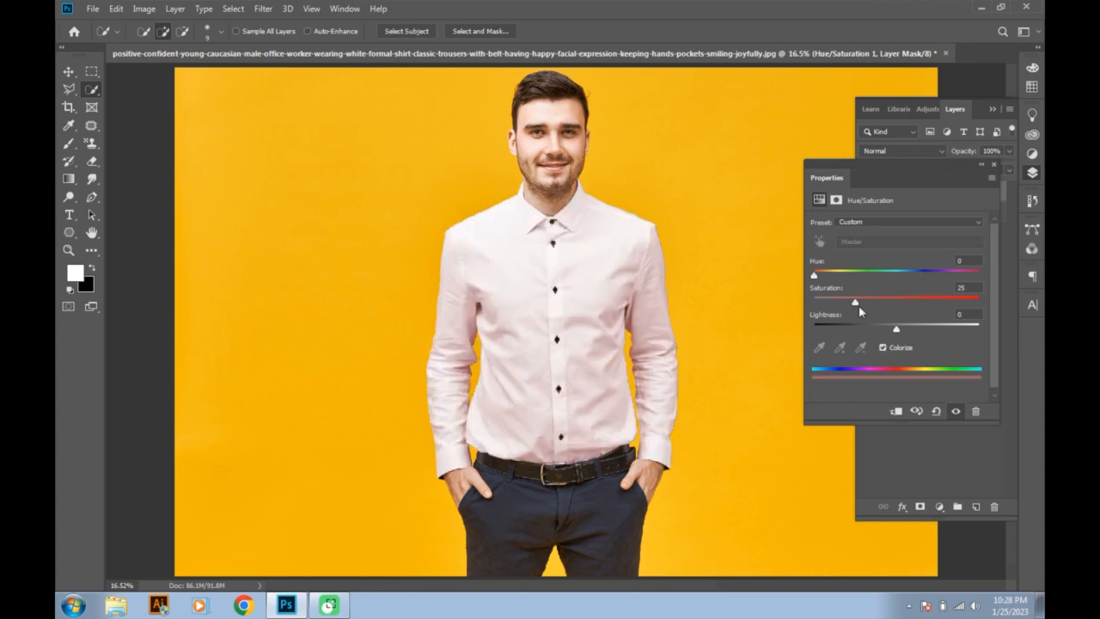
# Step: Recolor the shirt blue with Hue 248, Saturation 46 and Lightness -46
pyautogui.moveTo(879, 329); pyautogui.dragTo(890, 300)
pyautogui.moveTo(814, 275); pyautogui.dragTo(896, 276)
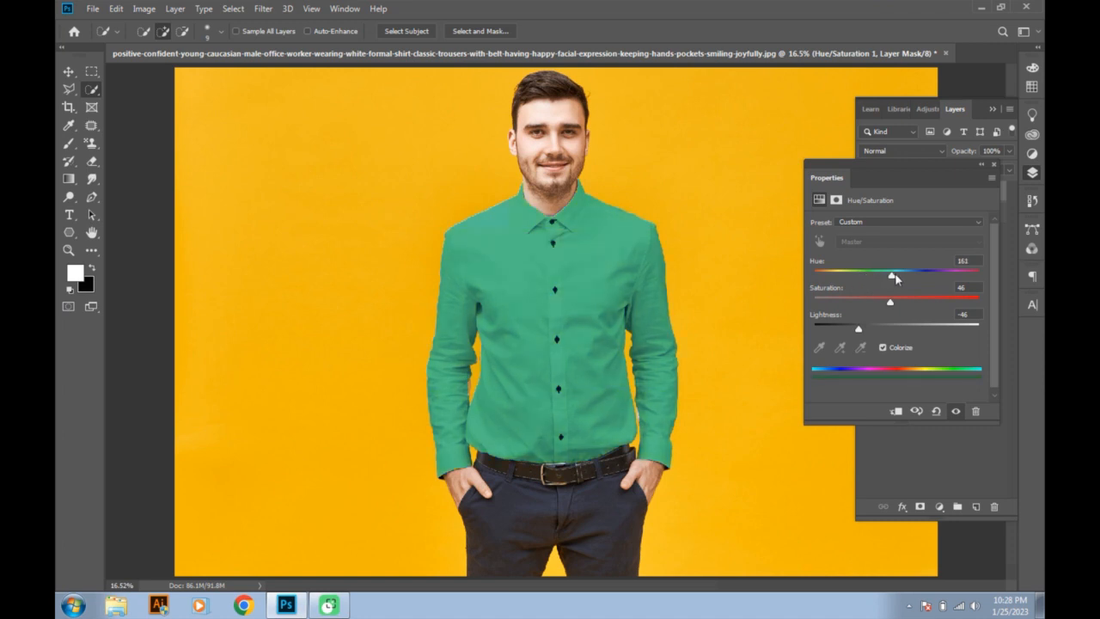
pyautogui.click(698, 203)
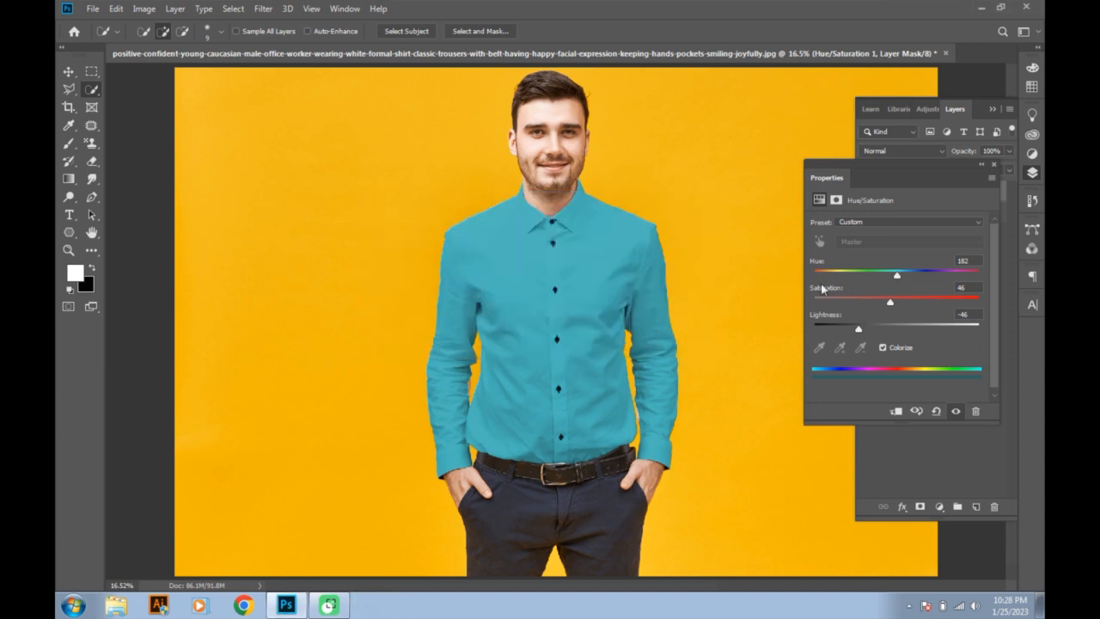
pyautogui.click(701, 205)
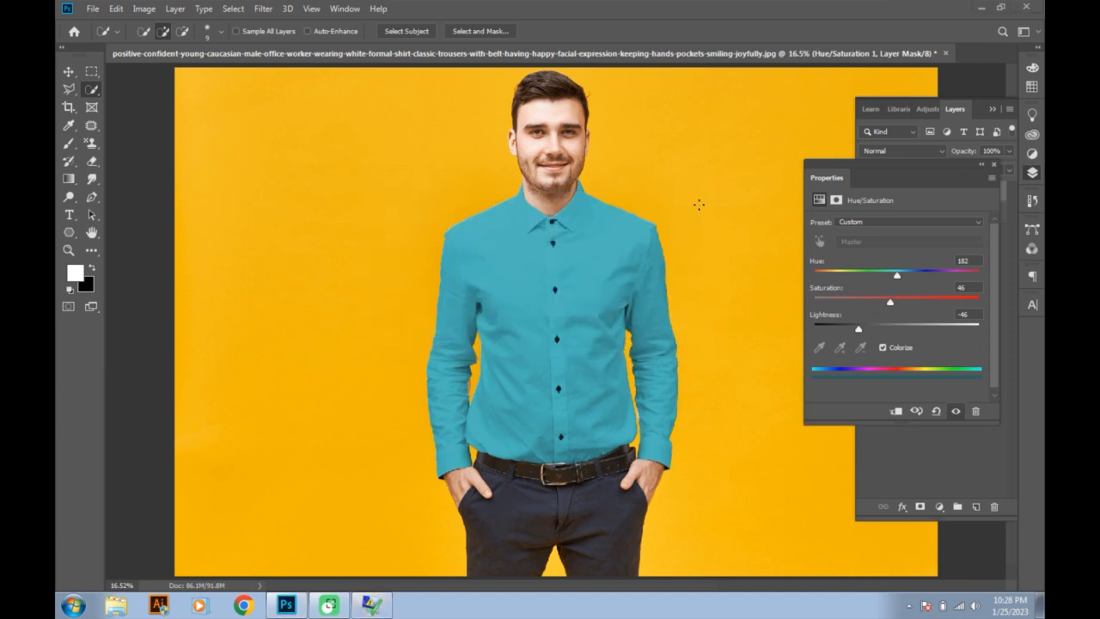
pyautogui.moveTo(898, 279); pyautogui.dragTo(928, 279)
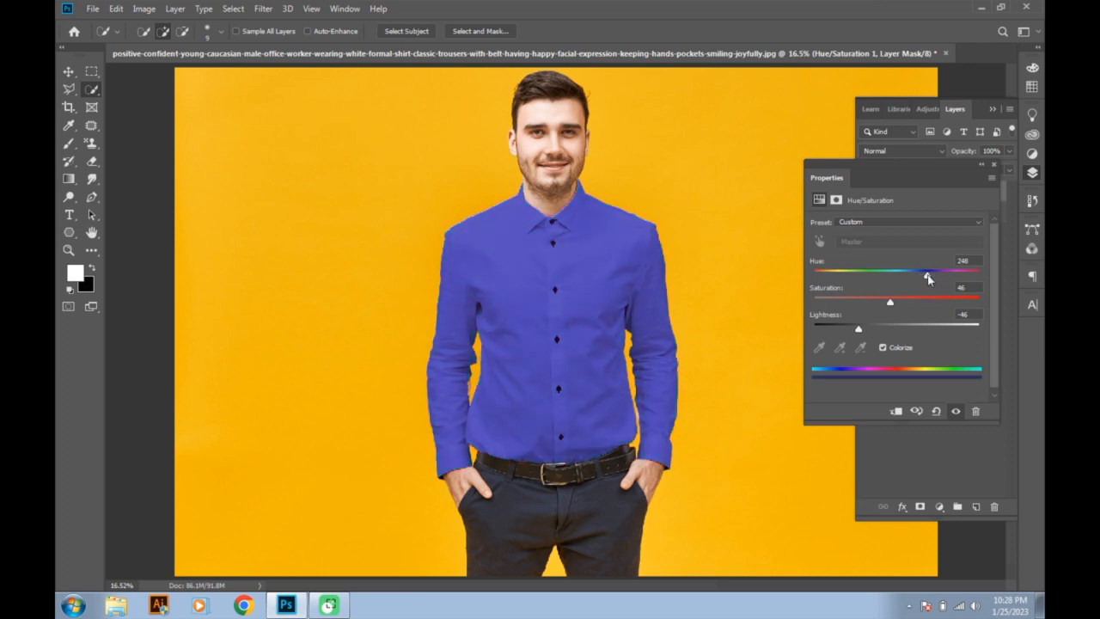